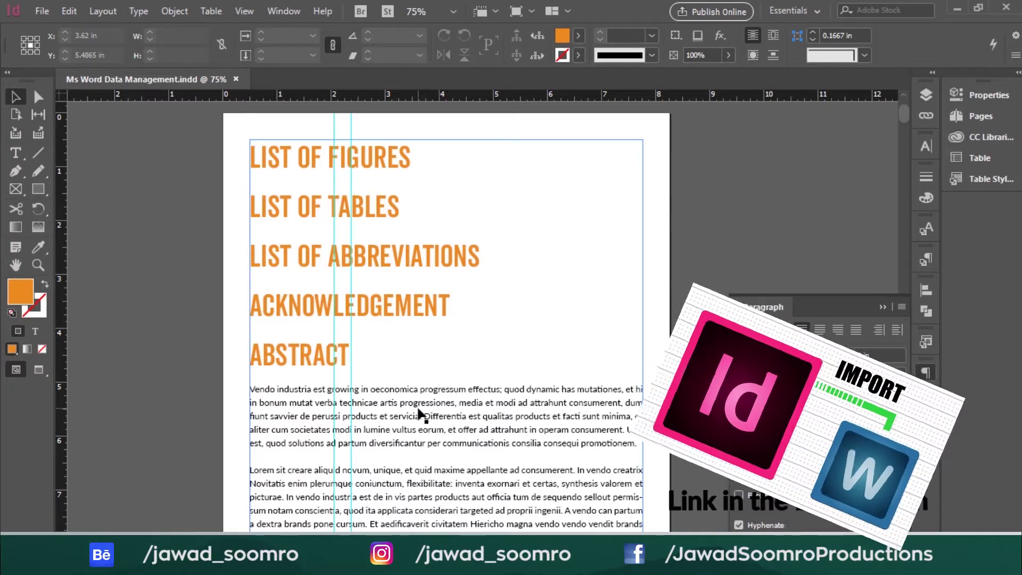
- Push the LIST OF ABBREVIATIONS, ACKNOWLEDGEMENT and ABSTRACT headings onto their own pages
{"action": "scroll", "coordinate": [445, 333], "scroll_direction": "down", "scroll_amount": 3}
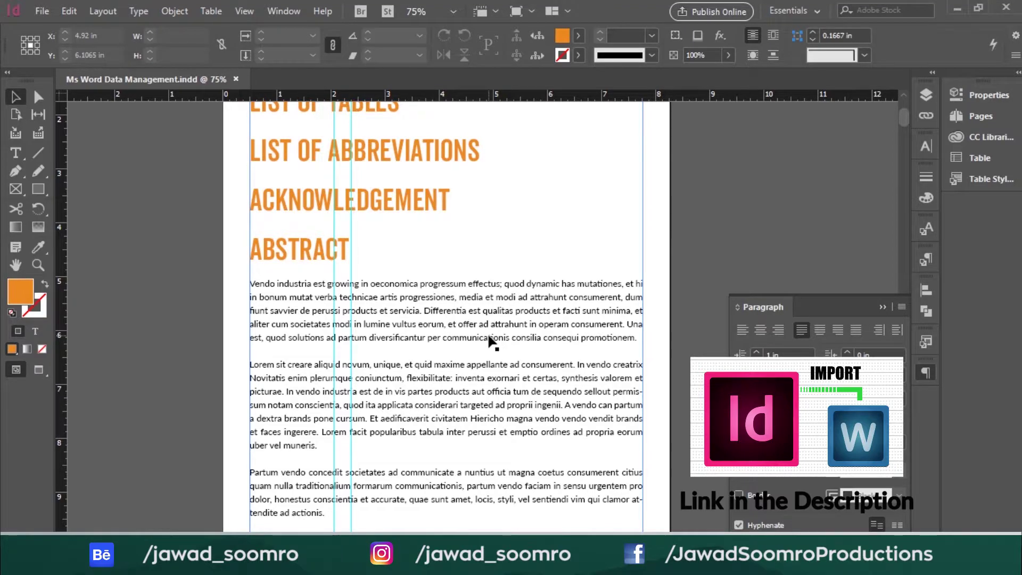
{"action": "scroll", "coordinate": [489, 338], "scroll_direction": "down", "scroll_amount": 8}
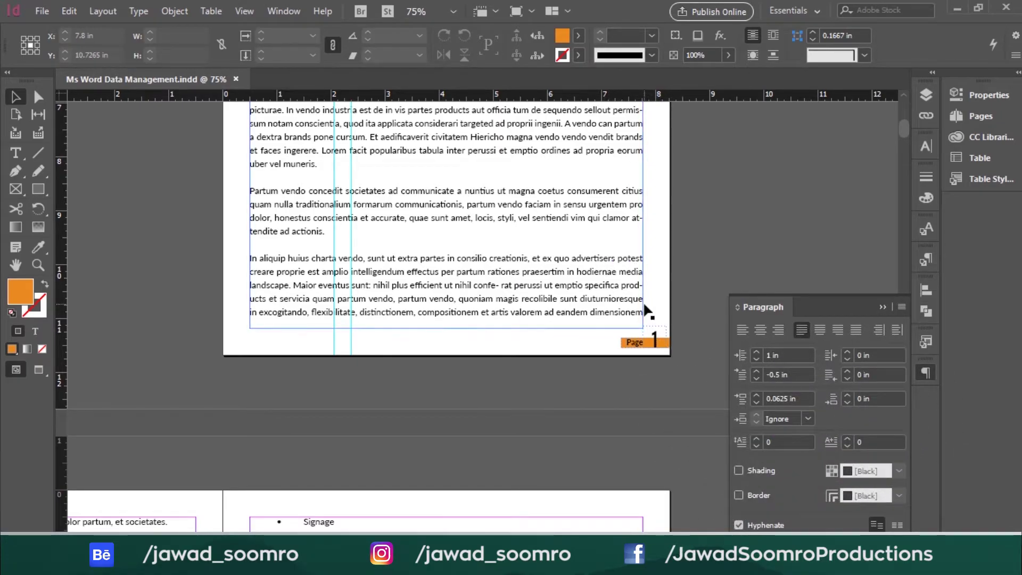
{"action": "scroll", "coordinate": [639, 293], "scroll_direction": "up", "scroll_amount": 11}
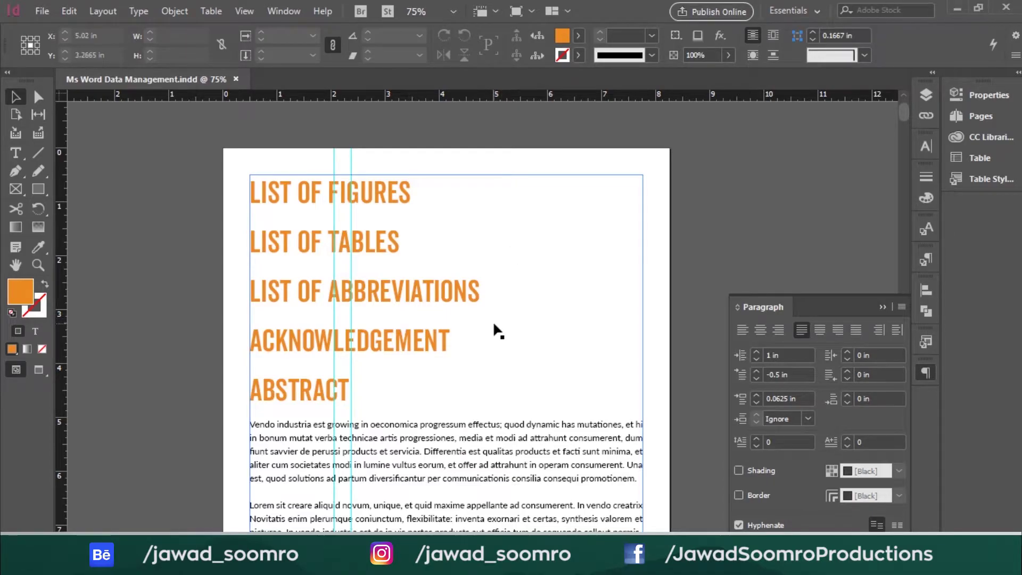
{"action": "scroll", "coordinate": [419, 161], "scroll_direction": "down", "scroll_amount": 1}
{"action": "double_click", "coordinate": [419, 161]}
{"action": "key", "text": "Return"}
{"action": "key", "text": "Return"}
{"action": "key", "text": "Return"}
{"action": "key", "text": "Return"}
{"action": "key", "text": "Return"}
{"action": "key", "text": "Return"}
{"action": "key", "text": "Return"}
{"action": "key", "text": "Return"}
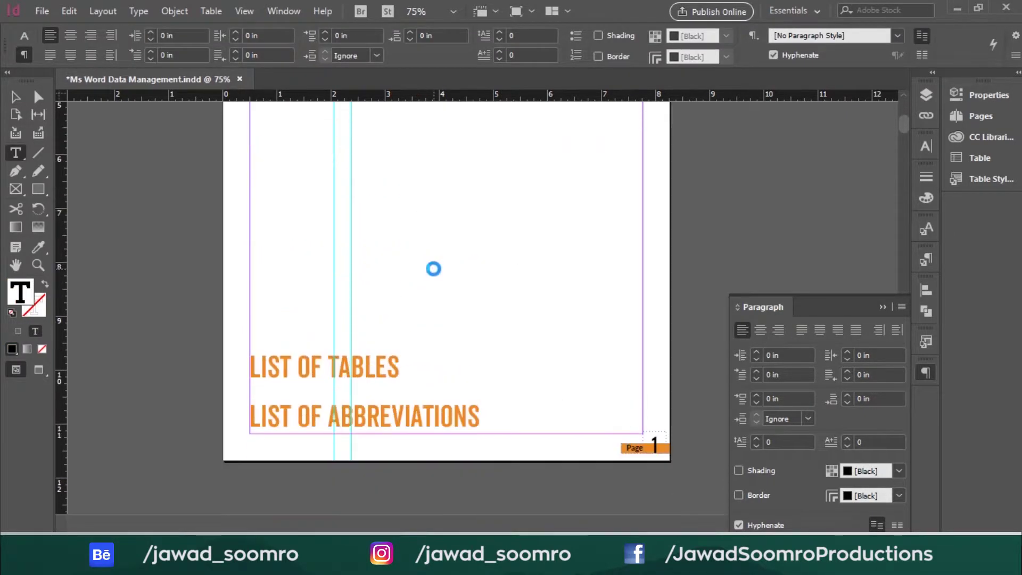
{"action": "key", "text": "Return"}
{"action": "key", "text": "Return"}
{"action": "key", "text": "Return"}
{"action": "key", "text": "Return"}
{"action": "key", "text": "Return"}
{"action": "key", "text": "Return"}
{"action": "key", "text": "Return"}
{"action": "key", "text": "Return"}
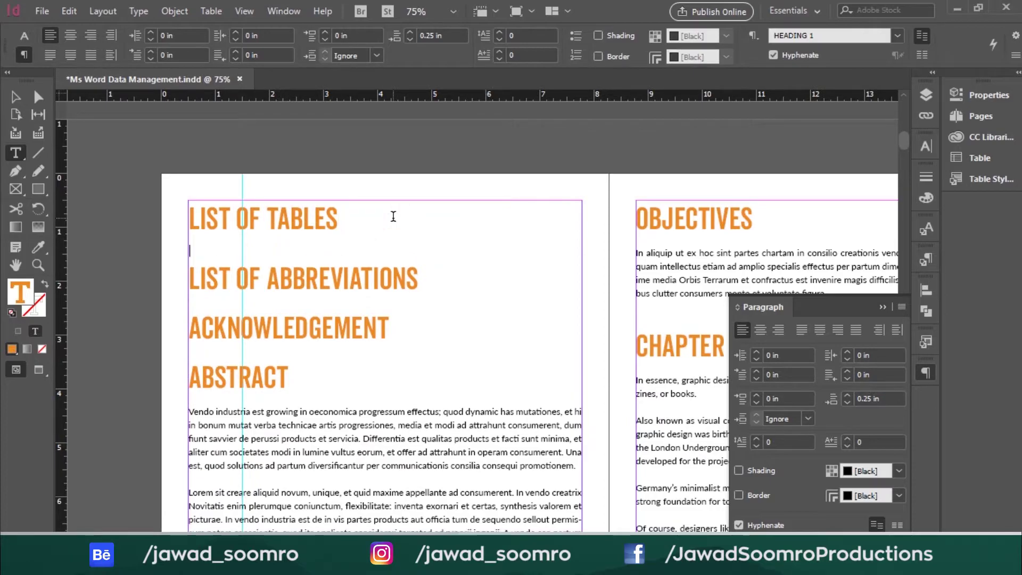
{"action": "key", "text": "Return"}
{"action": "key", "text": "Return"}
{"action": "key", "text": "Return"}
{"action": "key", "text": "Return"}
{"action": "key", "text": "Return"}
{"action": "key", "text": "Return"}
{"action": "key", "text": "Return"}
{"action": "key", "text": "Return"}
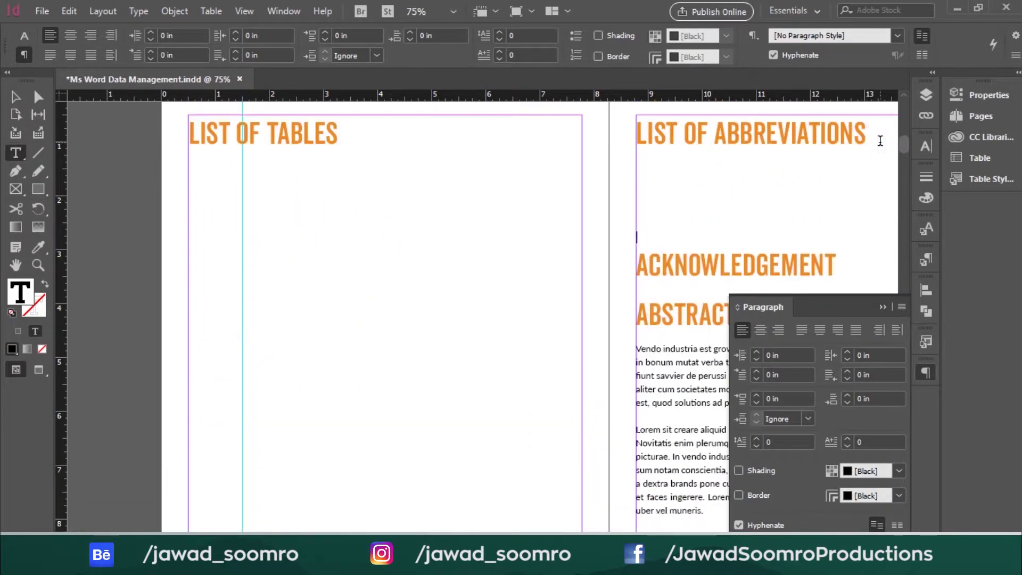
{"action": "key", "text": "BackSpace"}
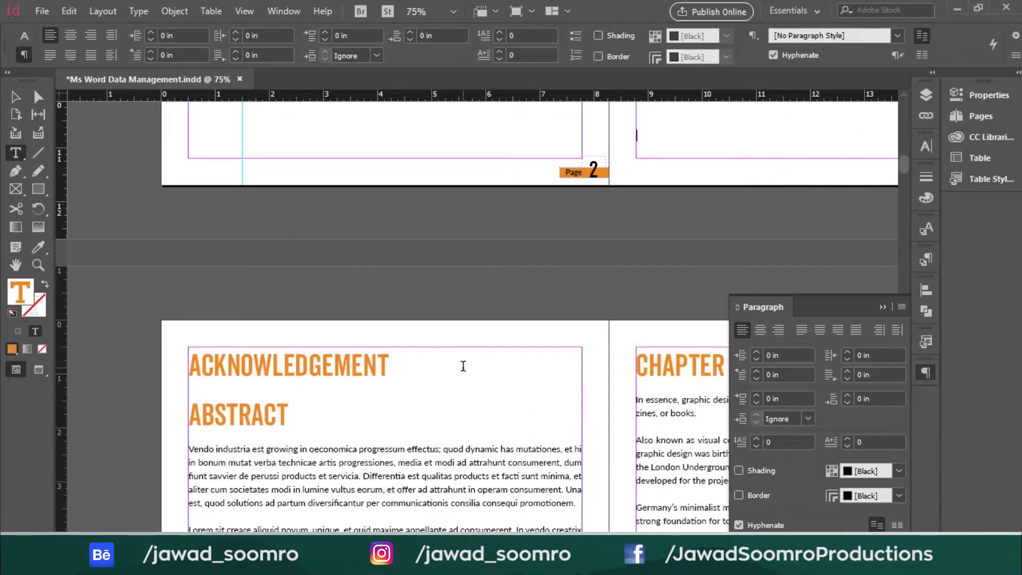
{"action": "left_click", "coordinate": [288, 416]}
{"action": "key", "text": "Return"}
{"action": "key", "text": "Return"}
{"action": "key", "text": "Return"}
{"action": "key", "text": "Return"}
{"action": "key", "text": "Return"}
{"action": "key", "text": "Return"}
- Push OBJECTIVES and CHAPTER 1 onto separate new pages
{"action": "scroll", "coordinate": [593, 273], "scroll_direction": "down", "scroll_amount": 4}
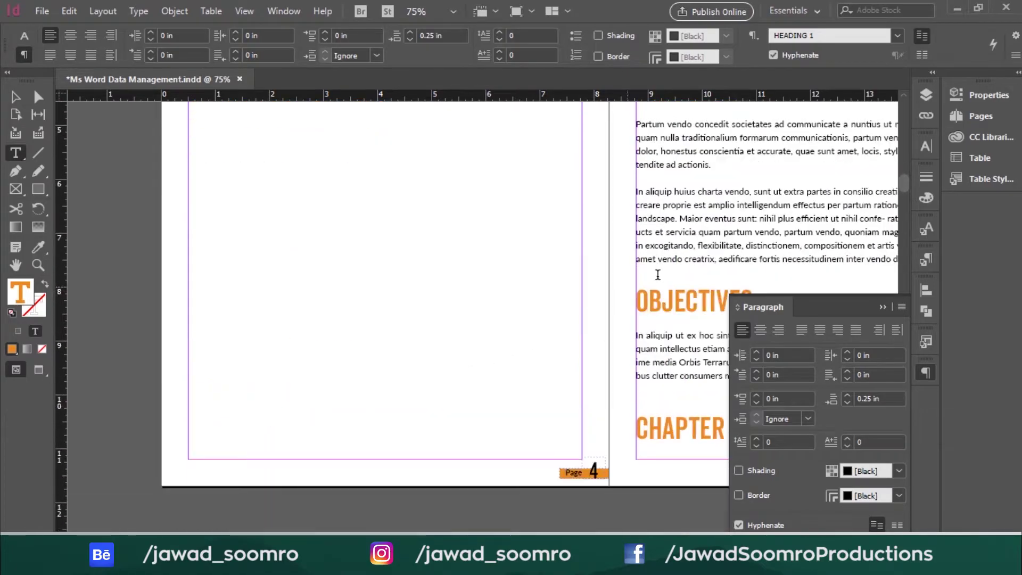
{"action": "left_click", "coordinate": [637, 297]}
{"action": "key", "text": "Return"}
{"action": "key", "text": "Return"}
{"action": "key", "text": "Return"}
{"action": "key", "text": "Return"}
{"action": "scroll", "coordinate": [430, 405], "scroll_direction": "down", "scroll_amount": 2}
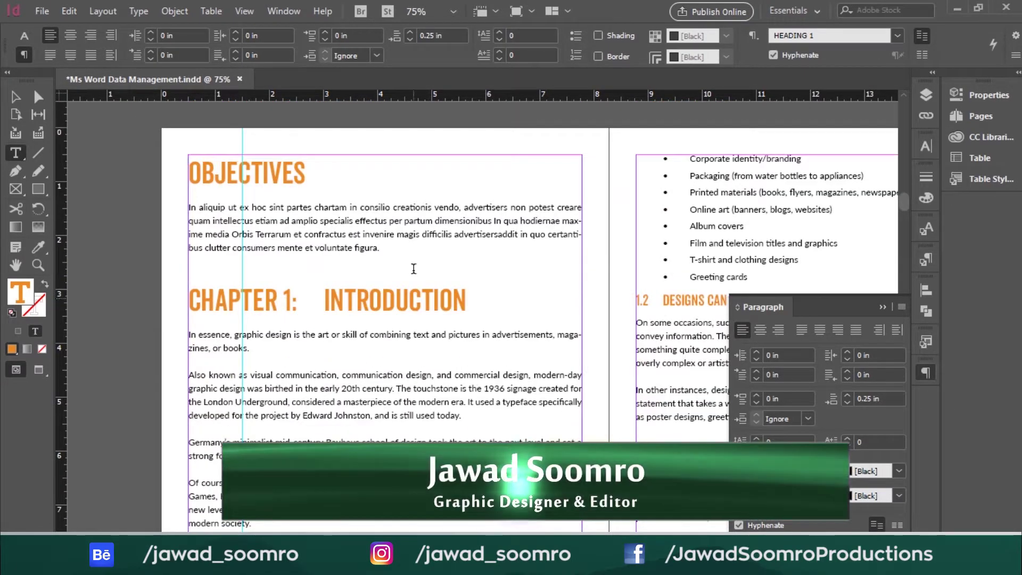
{"action": "left_click", "coordinate": [462, 260]}
{"action": "key", "text": "Return"}
{"action": "key", "text": "Return"}
{"action": "key", "text": "Return"}
{"action": "key", "text": "Return"}
{"action": "key", "text": "Return"}
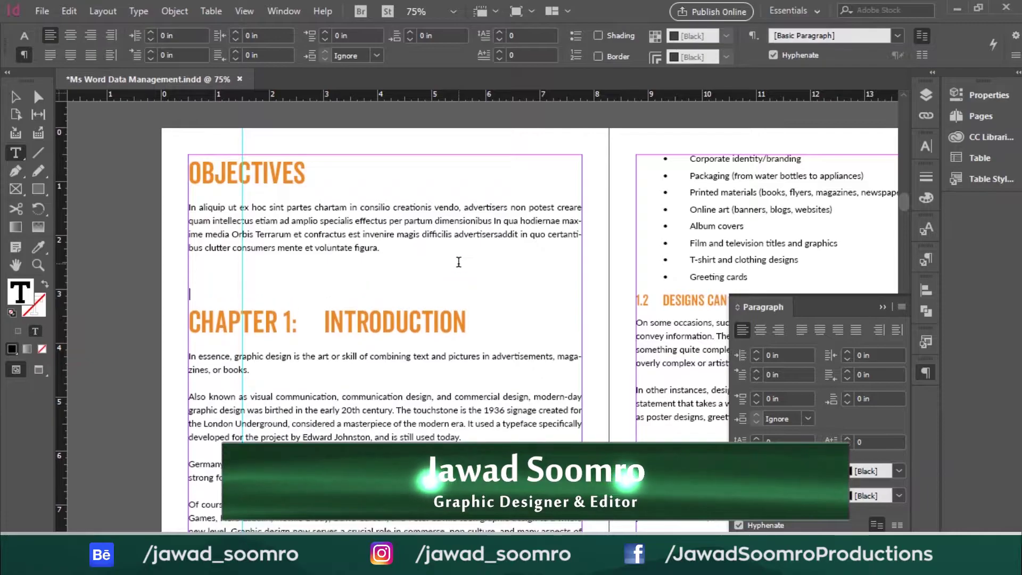
{"action": "scroll", "coordinate": [458, 266], "scroll_direction": "down", "scroll_amount": 2}
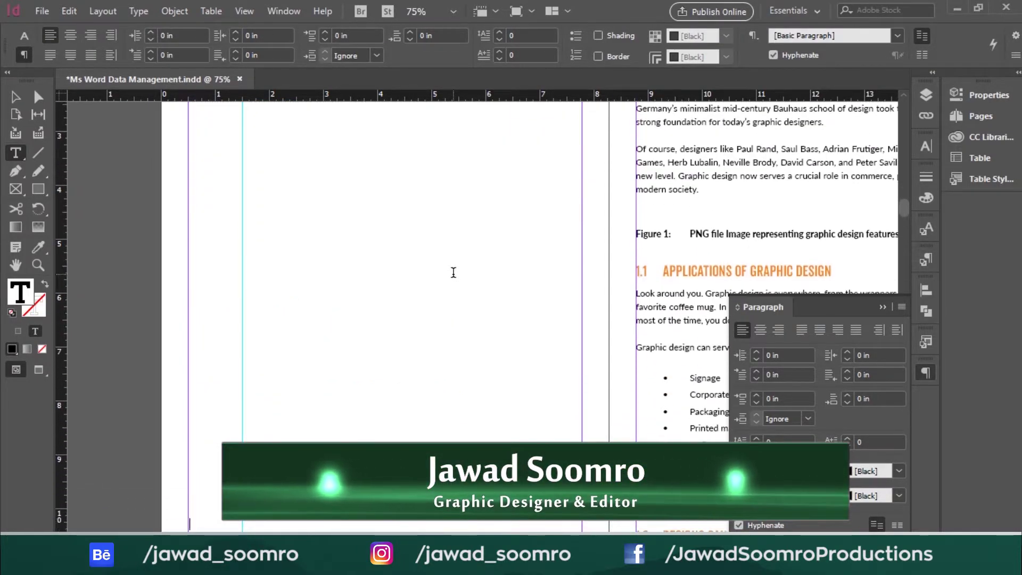
{"action": "scroll", "coordinate": [452, 269], "scroll_direction": "up", "scroll_amount": 1}
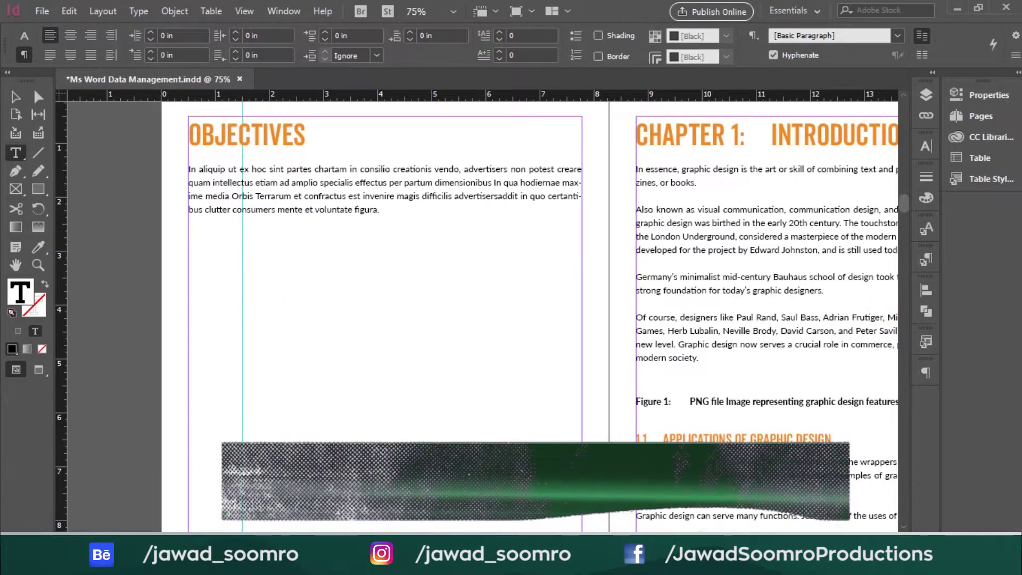
{"action": "scroll", "coordinate": [479, 266], "scroll_direction": "right", "scroll_amount": 5}
- Leave text editing and save the report with Ctrl+S
{"action": "scroll", "coordinate": [704, 237], "scroll_direction": "up", "scroll_amount": 8}
{"action": "key", "text": "Escape"}
{"action": "key", "text": "ctrl+s"}
- Review the spreads for the new page breaks and deselect the page 6 frame
{"action": "scroll", "coordinate": [704, 231], "scroll_direction": "down", "scroll_amount": 3}
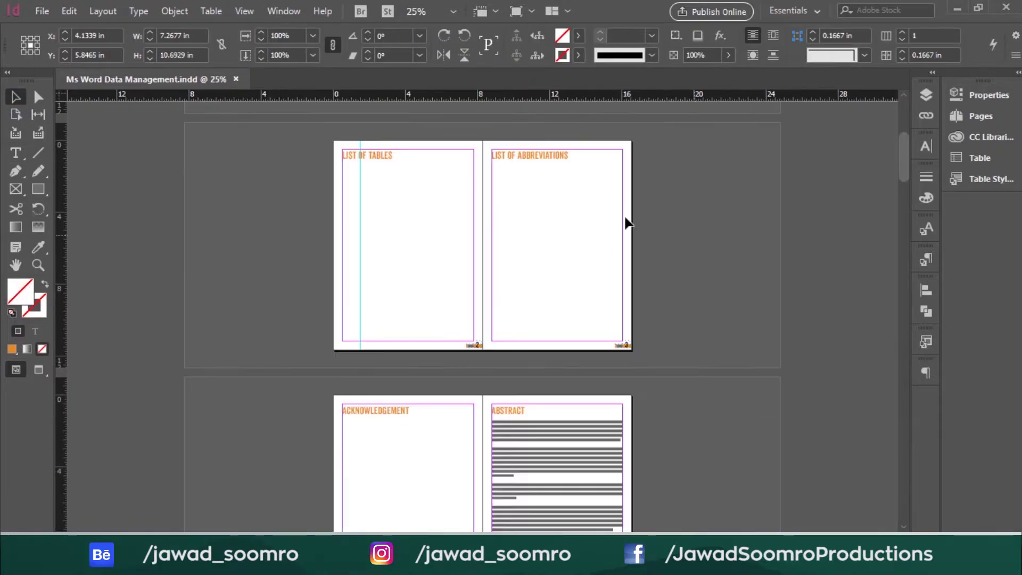
{"action": "scroll", "coordinate": [397, 173], "scroll_direction": "up", "scroll_amount": 5}
{"action": "scroll", "coordinate": [520, 201], "scroll_direction": "down", "scroll_amount": 5}
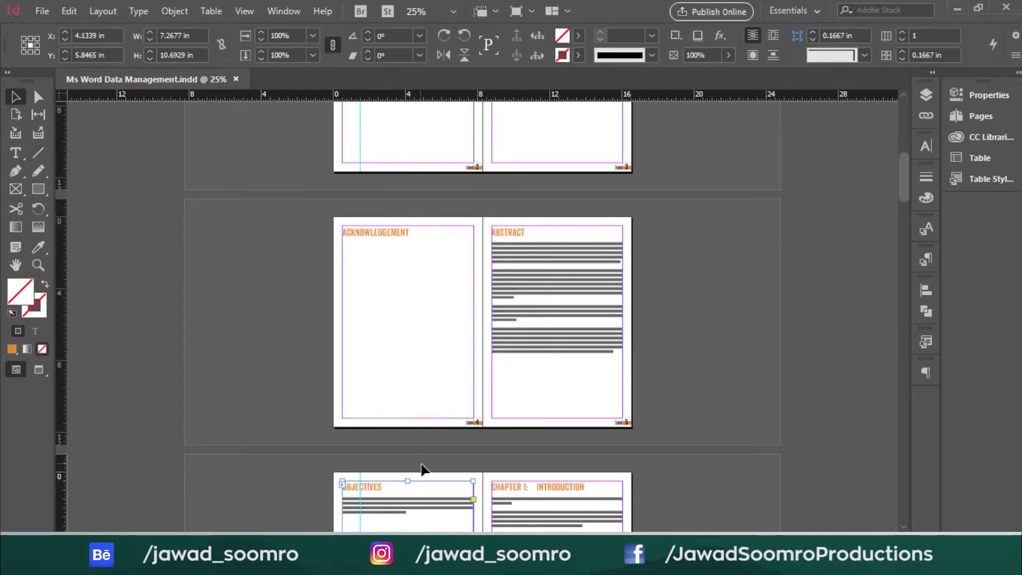
{"action": "scroll", "coordinate": [423, 448], "scroll_direction": "down", "scroll_amount": 5}
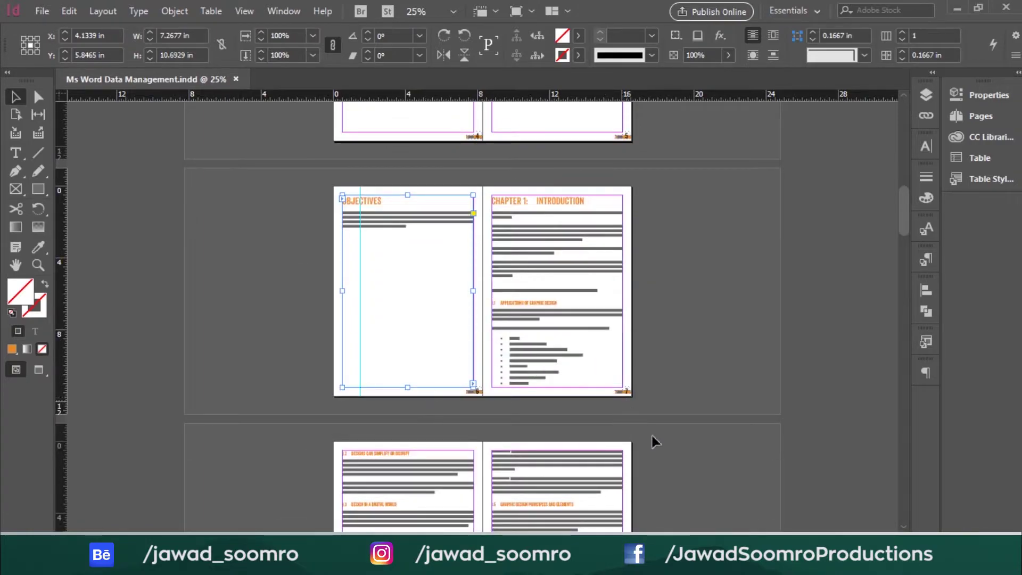
{"action": "scroll", "coordinate": [651, 435], "scroll_direction": "up", "scroll_amount": 3}
{"action": "scroll", "coordinate": [756, 359], "scroll_direction": "down", "scroll_amount": 4}
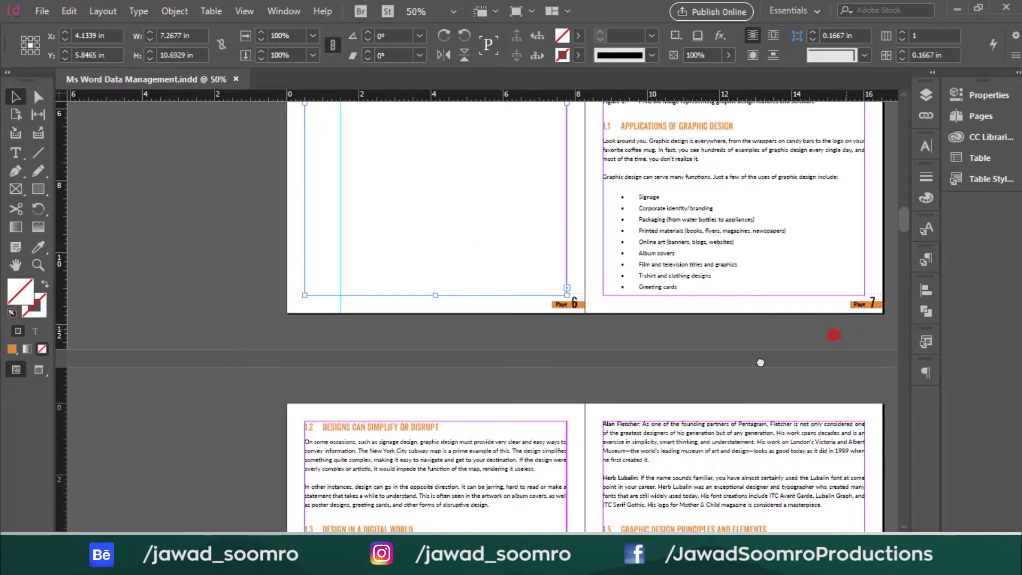
{"action": "scroll", "coordinate": [607, 373], "scroll_direction": "up", "scroll_amount": 3}
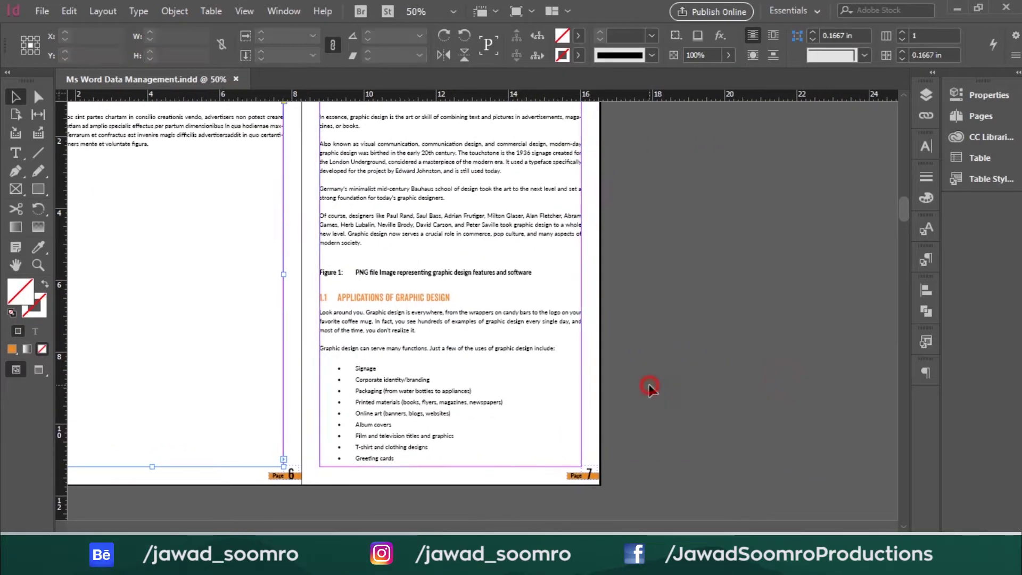
{"action": "left_click", "coordinate": [650, 388]}
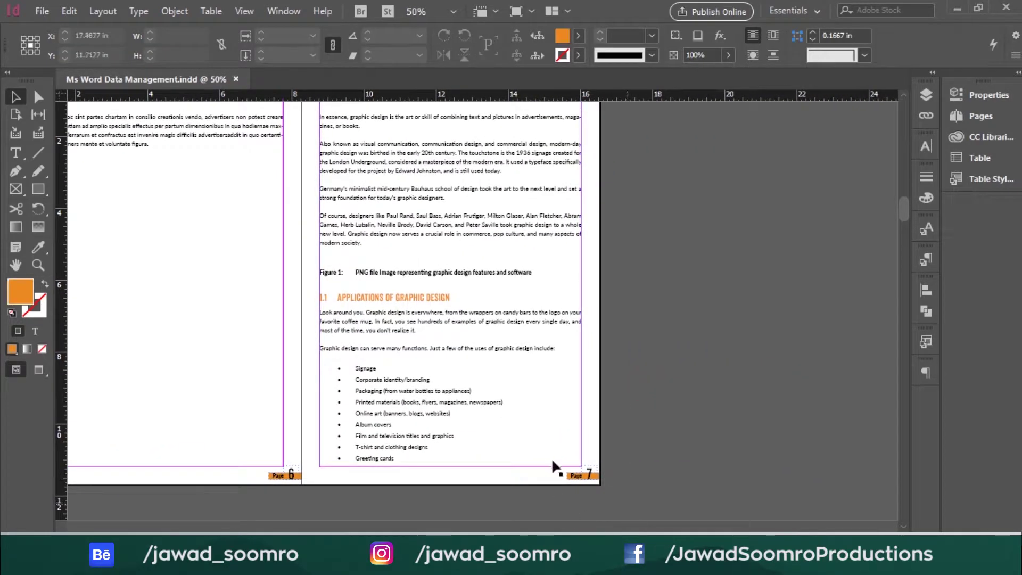
{"action": "scroll", "coordinate": [440, 258], "scroll_direction": "up", "scroll_amount": 2}
{"action": "scroll", "coordinate": [519, 369], "scroll_direction": "down", "scroll_amount": 2}
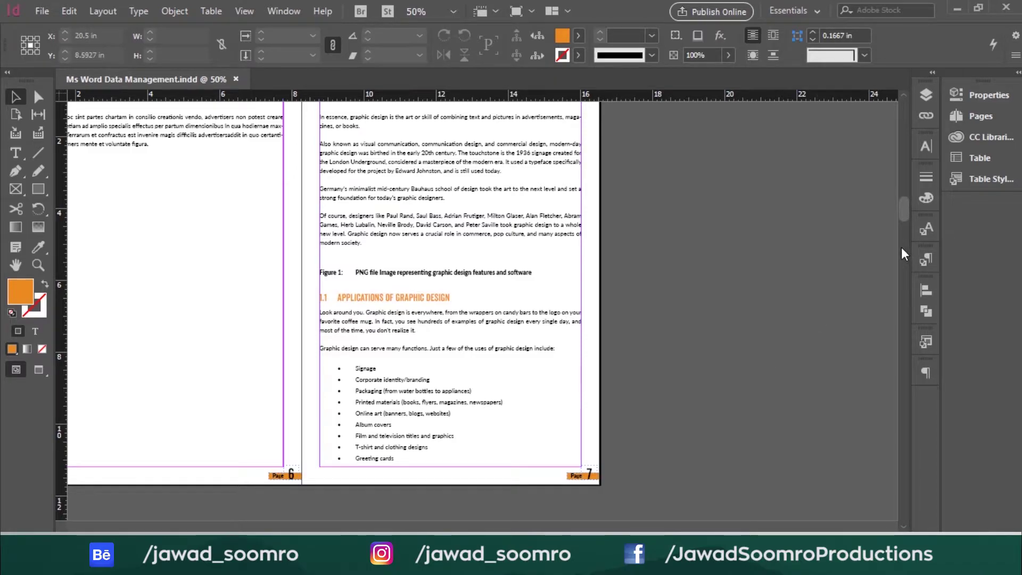
- Open Numbering & Section Options for the pages 6–7 spread from the Pages panel
{"action": "left_click", "coordinate": [983, 115]}
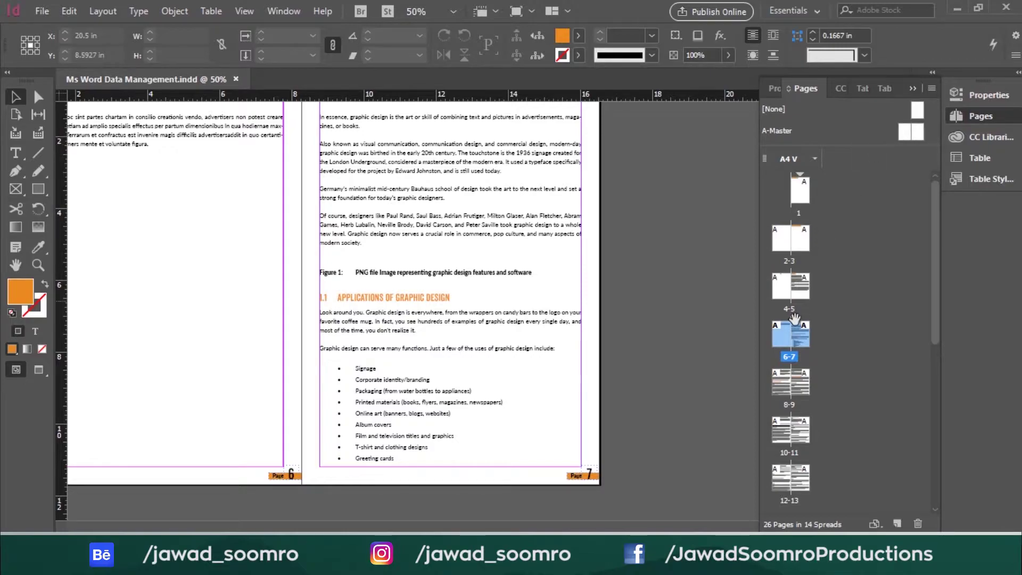
{"action": "key", "text": "F12"}
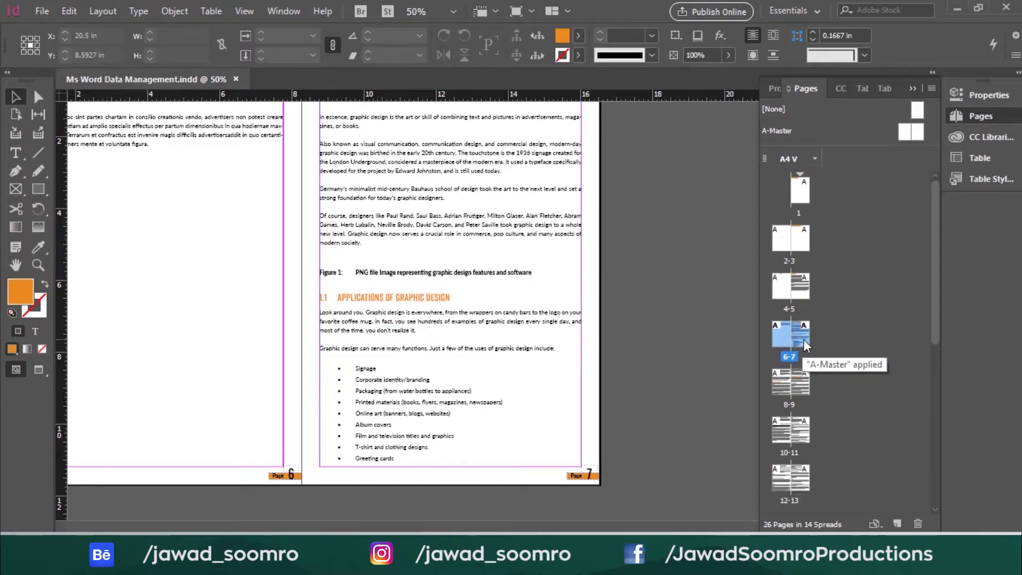
{"action": "right_click", "coordinate": [805, 340]}
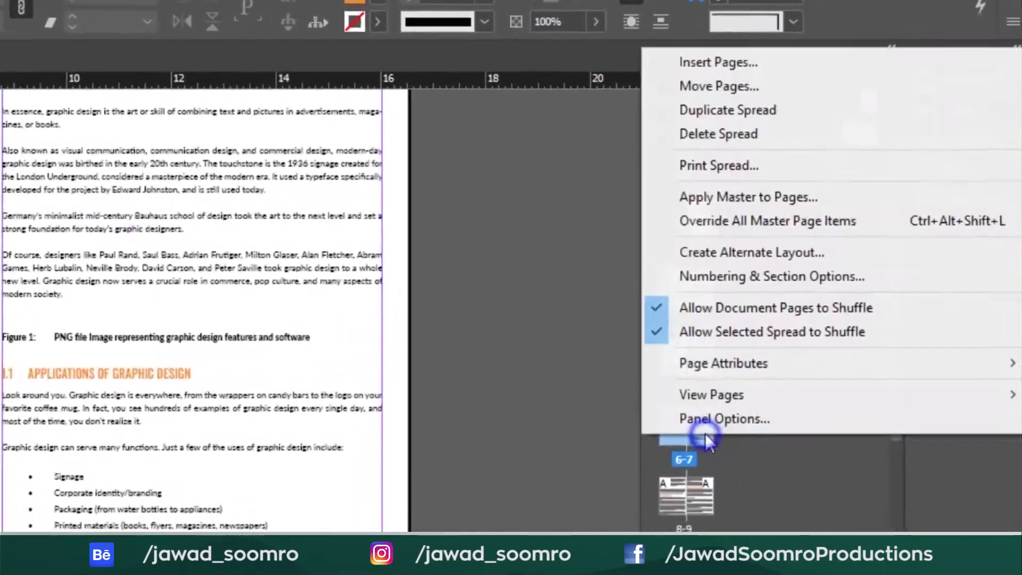
{"action": "left_click", "coordinate": [742, 283]}
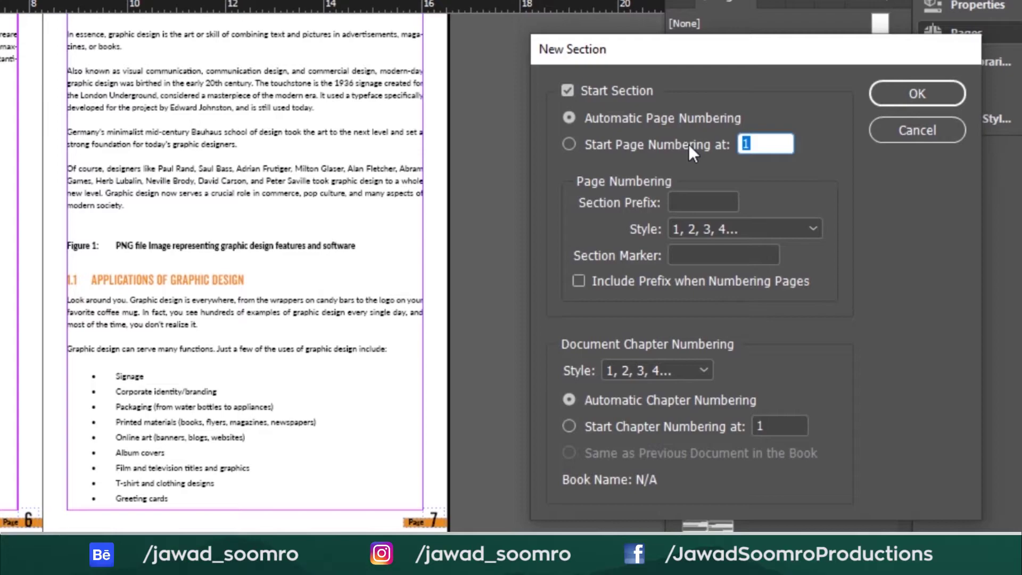
- Start Chapter 1's section numbering at 1 and accept the duplicate page numbers warning
{"action": "left_click", "coordinate": [688, 144]}
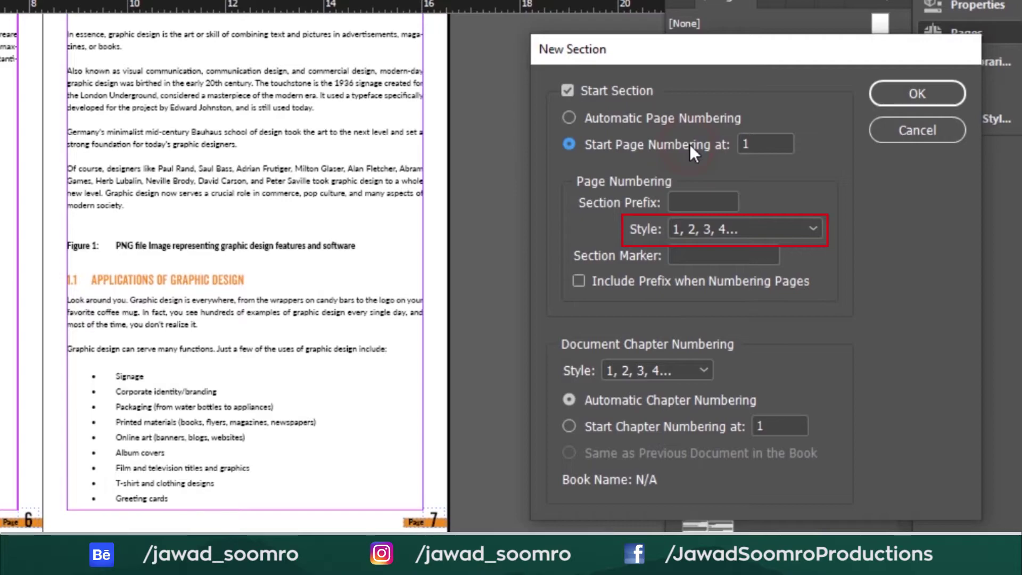
{"action": "left_click", "coordinate": [957, 106]}
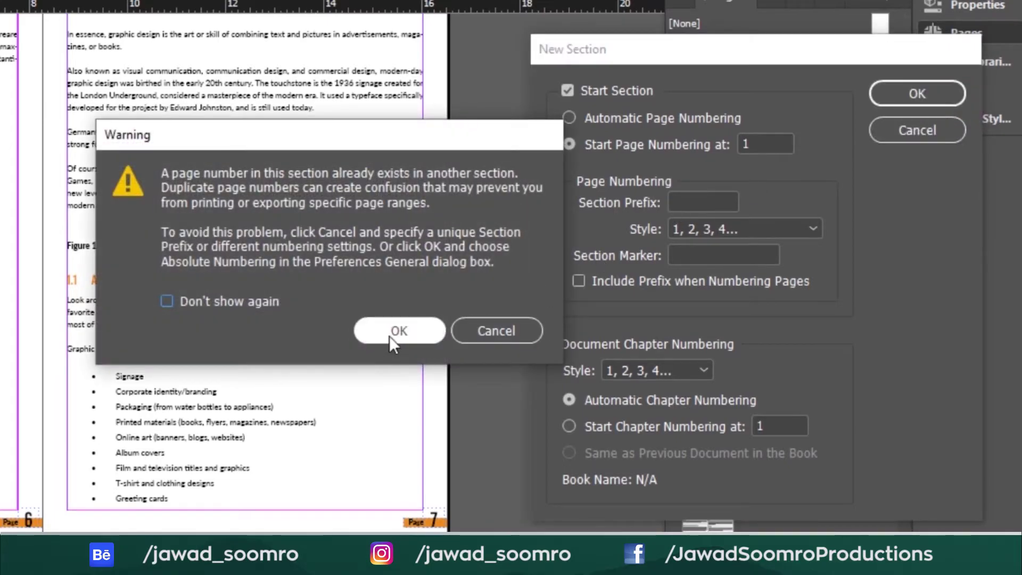
{"action": "left_click", "coordinate": [391, 334]}
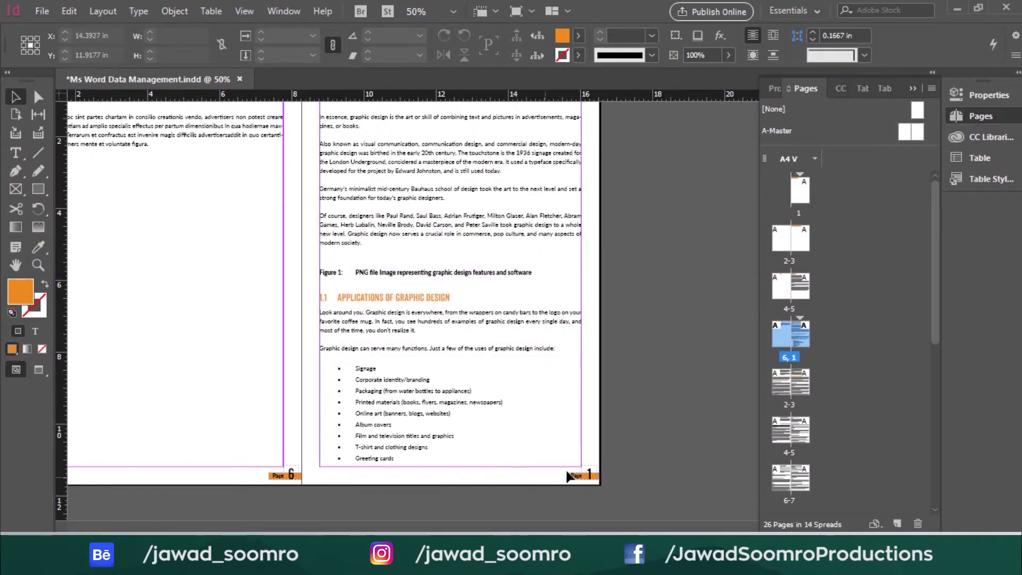
{"action": "scroll", "coordinate": [597, 461], "scroll_direction": "down", "scroll_amount": 3}
{"action": "left_click_drag", "start_coordinate": [290, 358], "coordinate": [317, 374]}
{"action": "scroll", "coordinate": [317, 375], "scroll_direction": "up", "scroll_amount": 3}
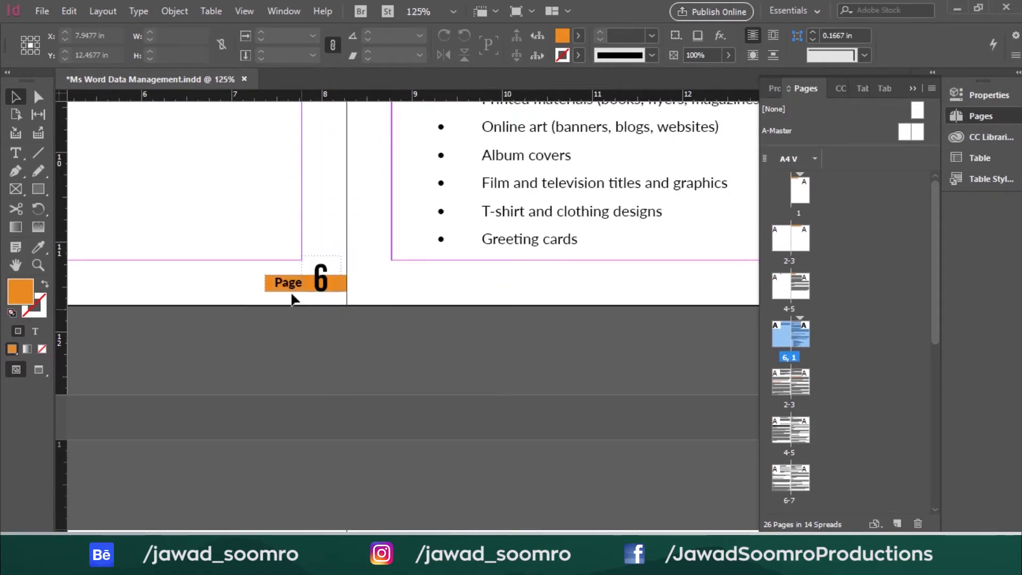
{"action": "scroll", "coordinate": [543, 361], "scroll_direction": "right", "scroll_amount": 5}
{"action": "scroll", "coordinate": [605, 312], "scroll_direction": "down", "scroll_amount": 2}
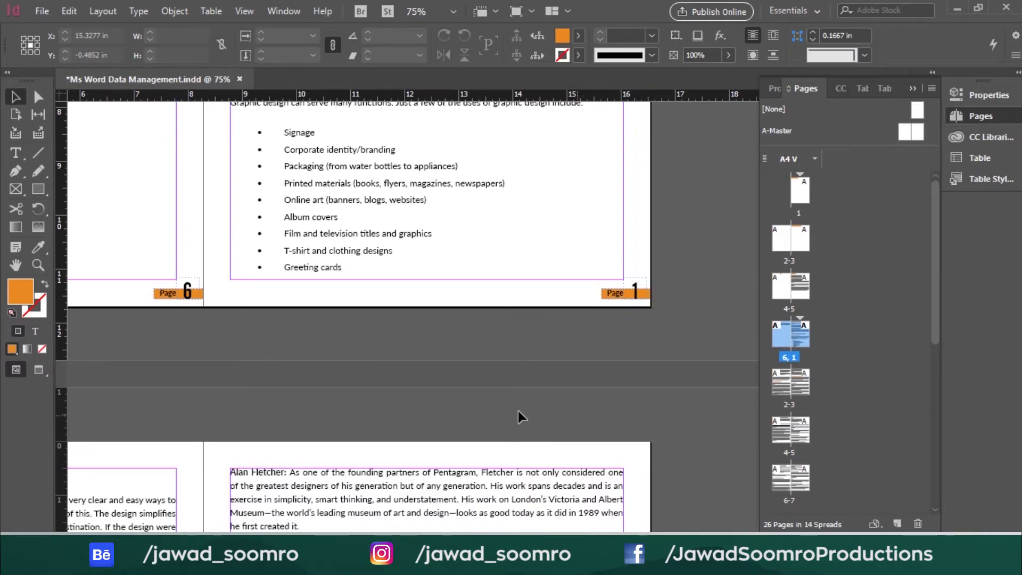
{"action": "left_click_drag", "start_coordinate": [519, 411], "coordinate": [481, 428]}
{"action": "scroll", "coordinate": [481, 428], "scroll_direction": "down", "scroll_amount": 20}
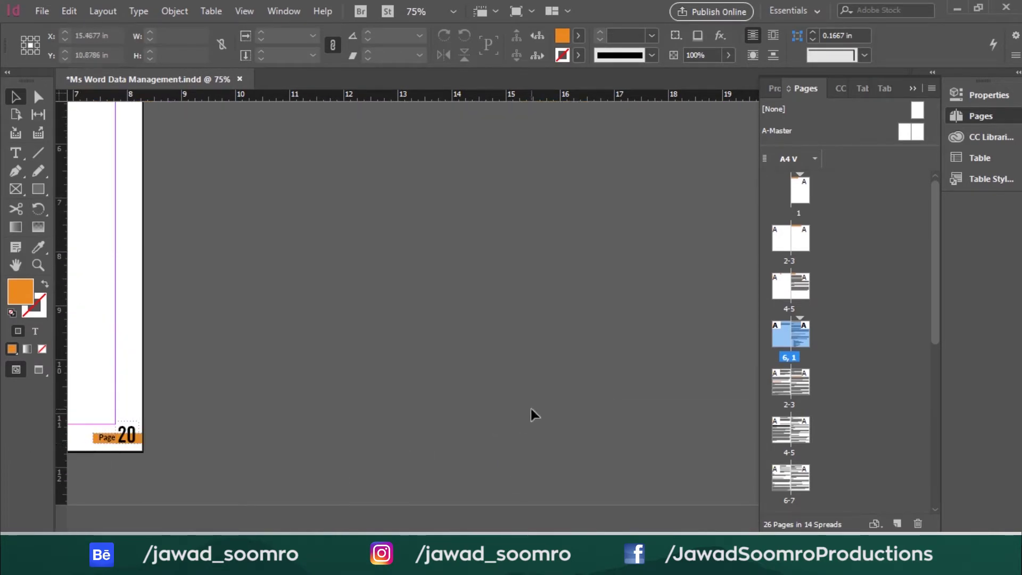
{"action": "scroll", "coordinate": [531, 408], "scroll_direction": "up", "scroll_amount": 20}
{"action": "scroll", "coordinate": [532, 415], "scroll_direction": "down", "scroll_amount": 6}
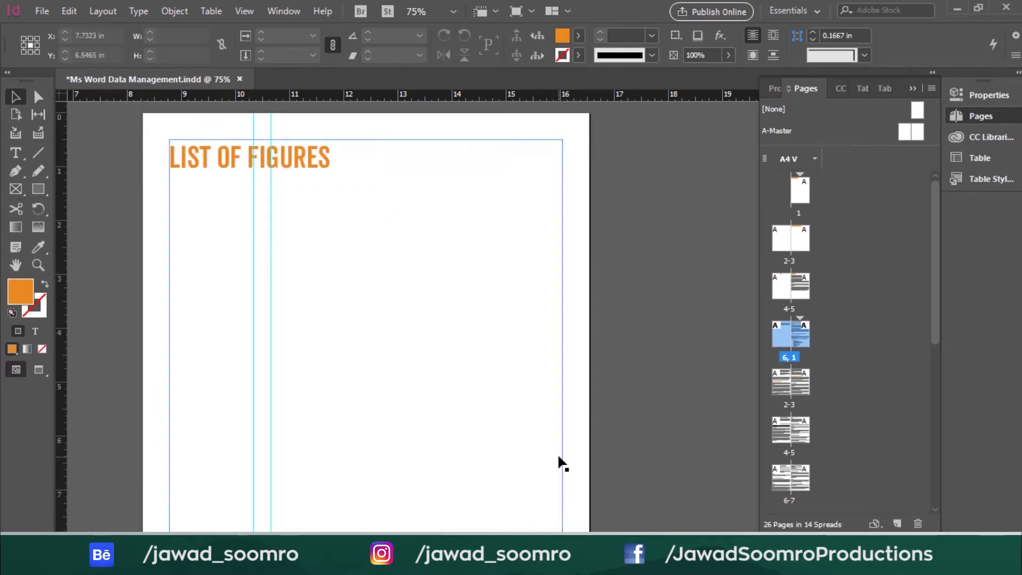
{"action": "scroll", "coordinate": [557, 458], "scroll_direction": "down", "scroll_amount": 2, "text": "alt"}
{"action": "scroll", "coordinate": [477, 421], "scroll_direction": "down", "scroll_amount": 3}
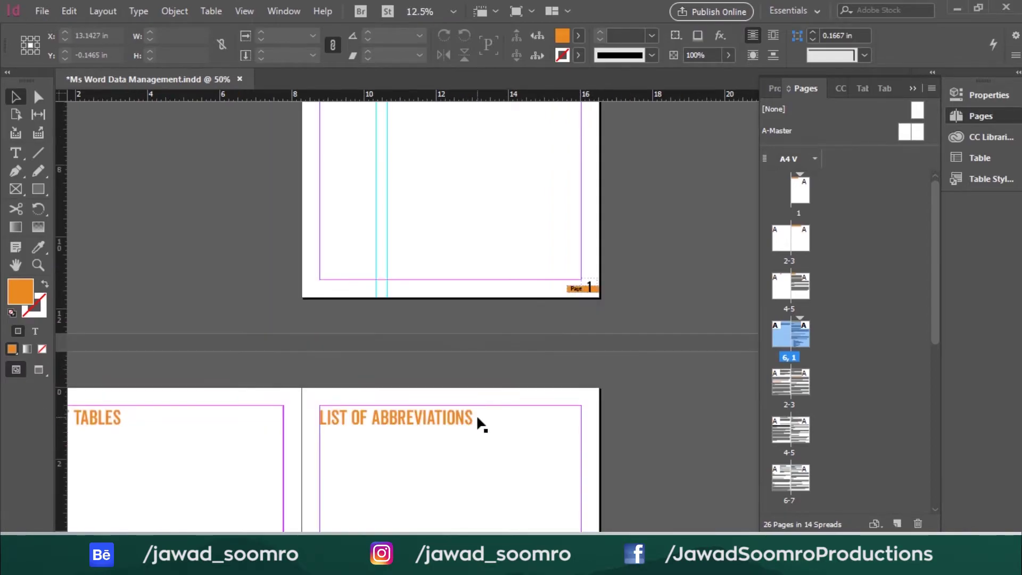
{"action": "scroll", "coordinate": [477, 421], "scroll_direction": "down", "scroll_amount": 3}
{"action": "scroll", "coordinate": [538, 333], "scroll_direction": "up", "scroll_amount": 4}
{"action": "scroll", "coordinate": [561, 333], "scroll_direction": "up", "scroll_amount": 2, "text": "alt"}
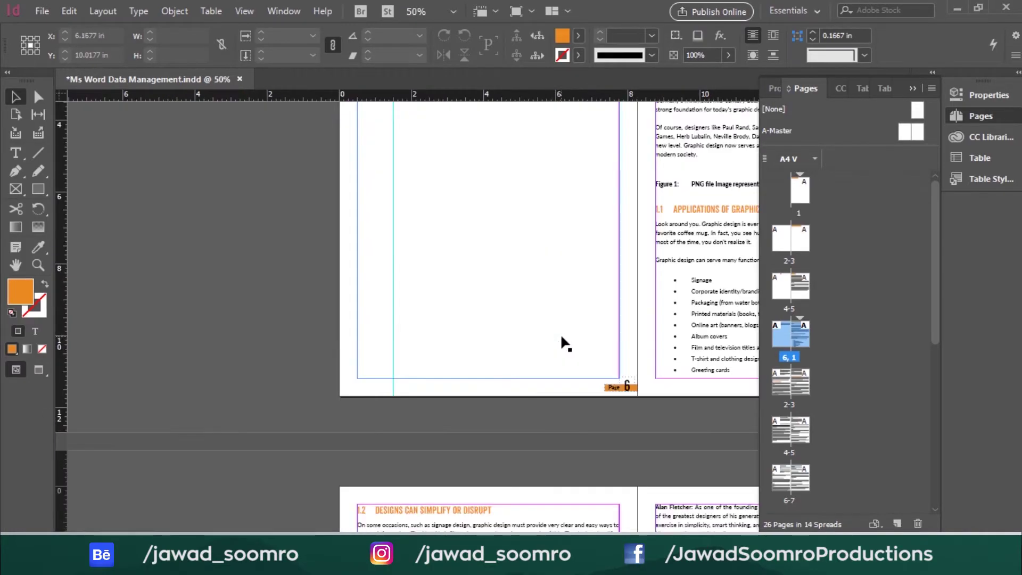
{"action": "scroll", "coordinate": [561, 333], "scroll_direction": "up", "scroll_amount": 3}
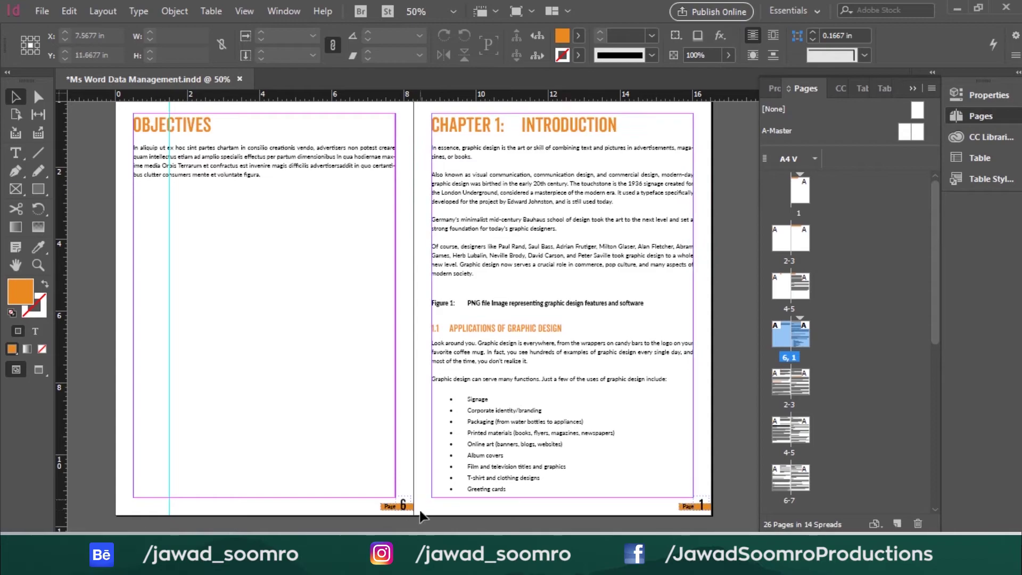
- Set page 1's section numbering style to upper-case Roman numerals I, II, III, IV
{"action": "left_click", "coordinate": [801, 189]}
{"action": "right_click", "coordinate": [803, 193]}
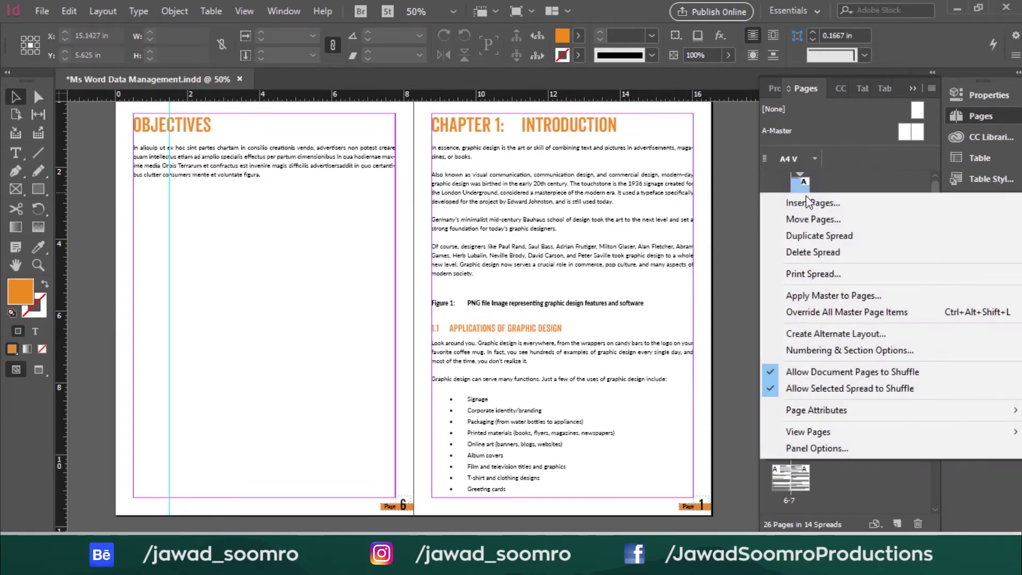
{"action": "left_click", "coordinate": [864, 350]}
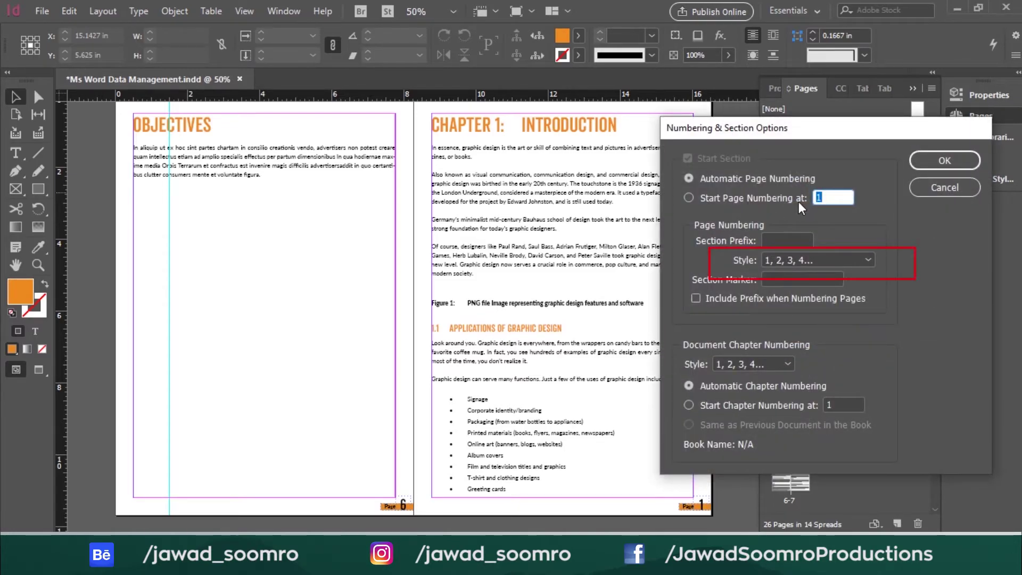
{"action": "left_click", "coordinate": [804, 260]}
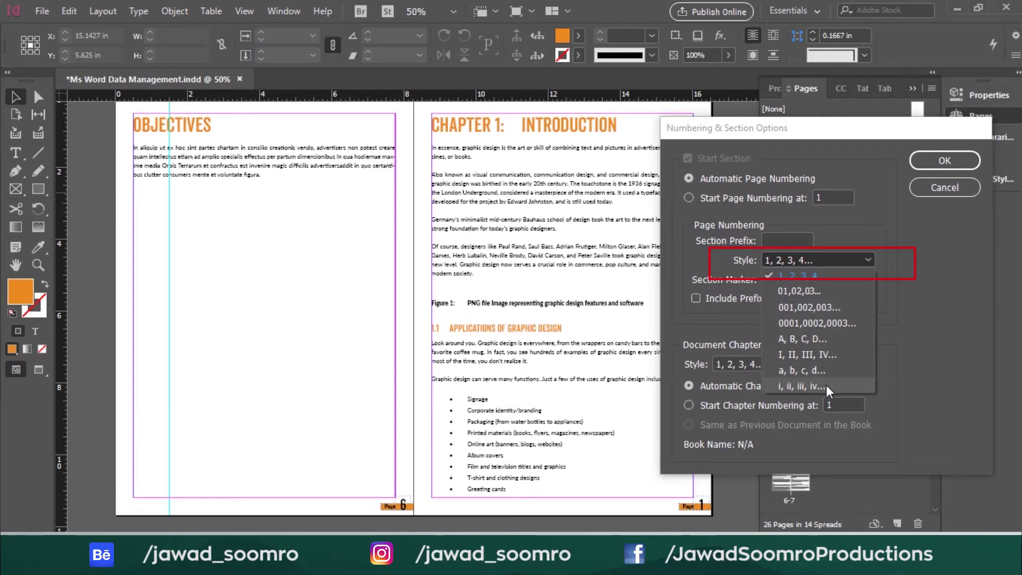
{"action": "left_click", "coordinate": [827, 355]}
{"action": "left_click", "coordinate": [943, 161]}
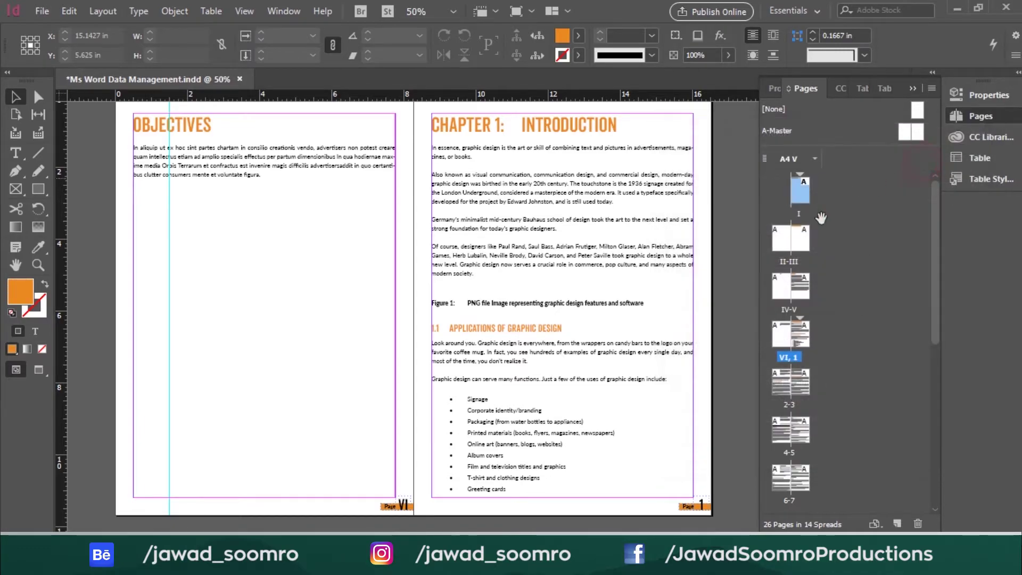
{"action": "scroll", "coordinate": [546, 329], "scroll_direction": "up", "scroll_amount": 15}
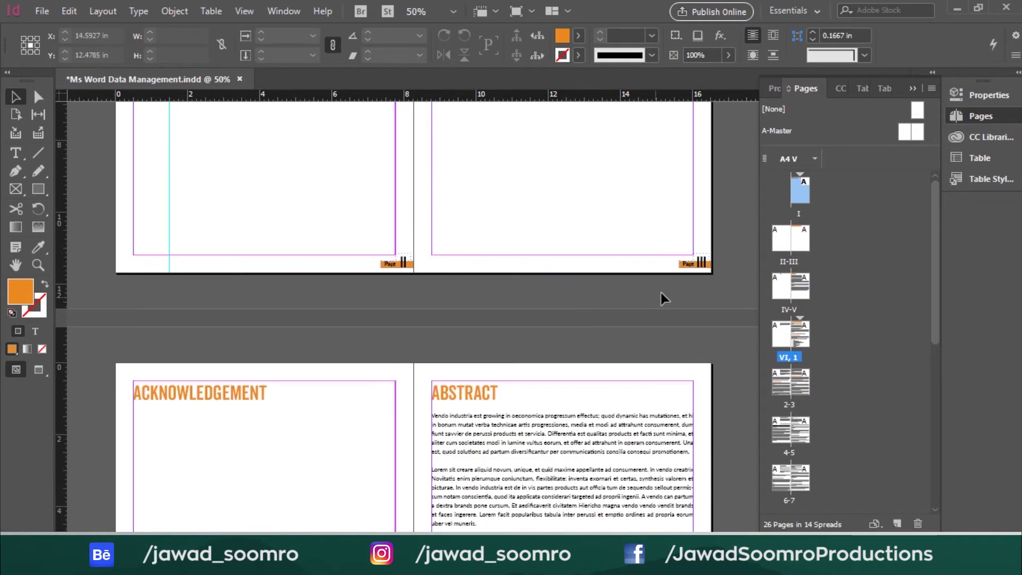
{"action": "scroll", "coordinate": [673, 290], "scroll_direction": "up", "scroll_amount": 10}
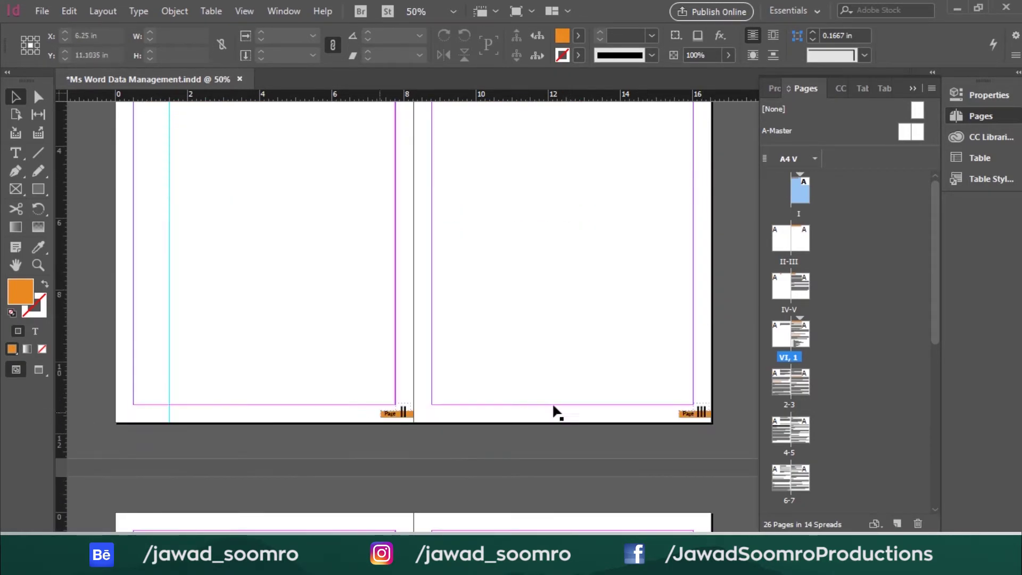
{"action": "scroll", "coordinate": [426, 388], "scroll_direction": "down", "scroll_amount": 5}
{"action": "scroll", "coordinate": [599, 395], "scroll_direction": "down", "scroll_amount": 8}
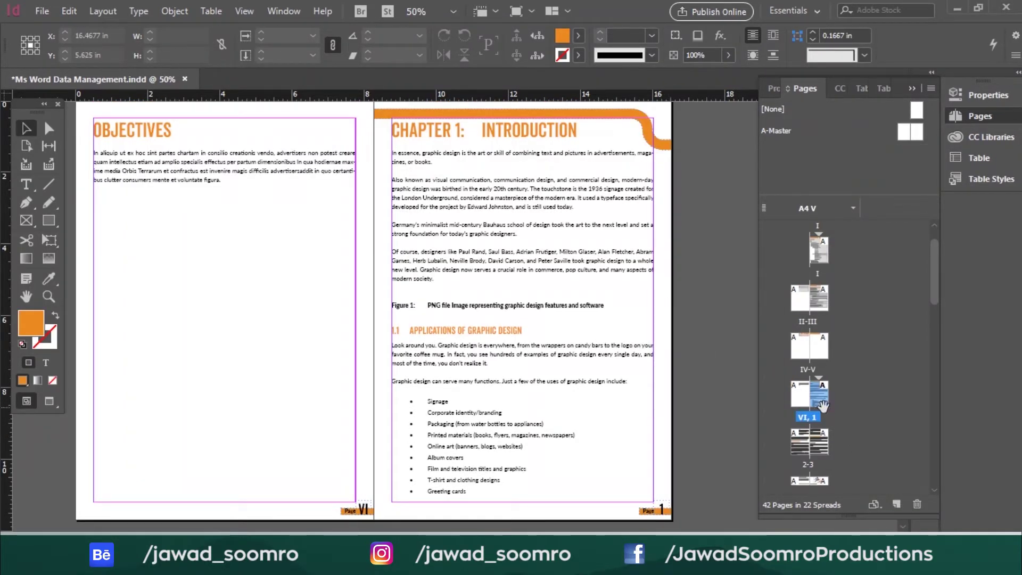
- Open New Section settings for the pages 2–3 spread with Start Page Numbering at 1
{"action": "double_click", "coordinate": [802, 451]}
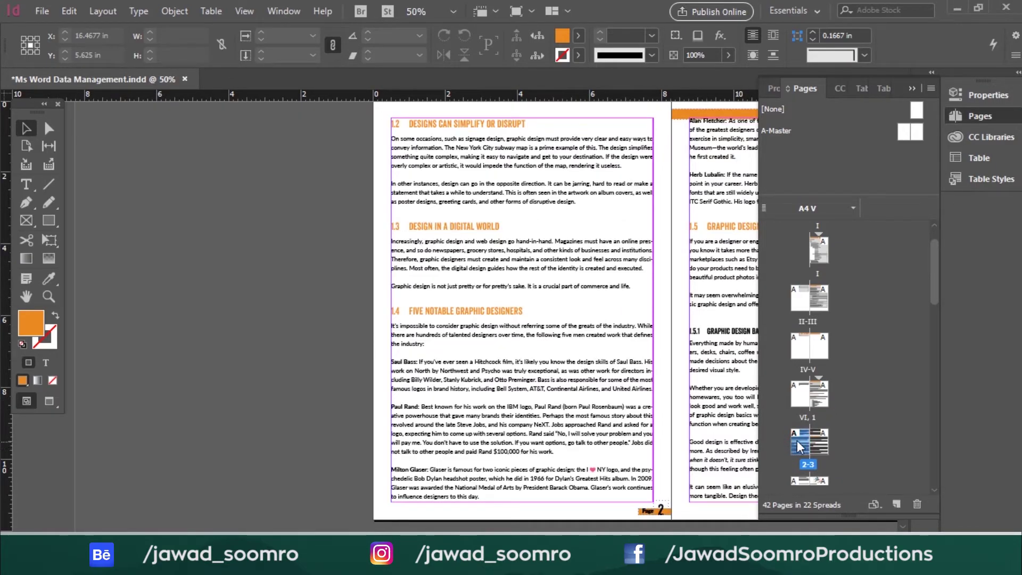
{"action": "right_click", "coordinate": [803, 446]}
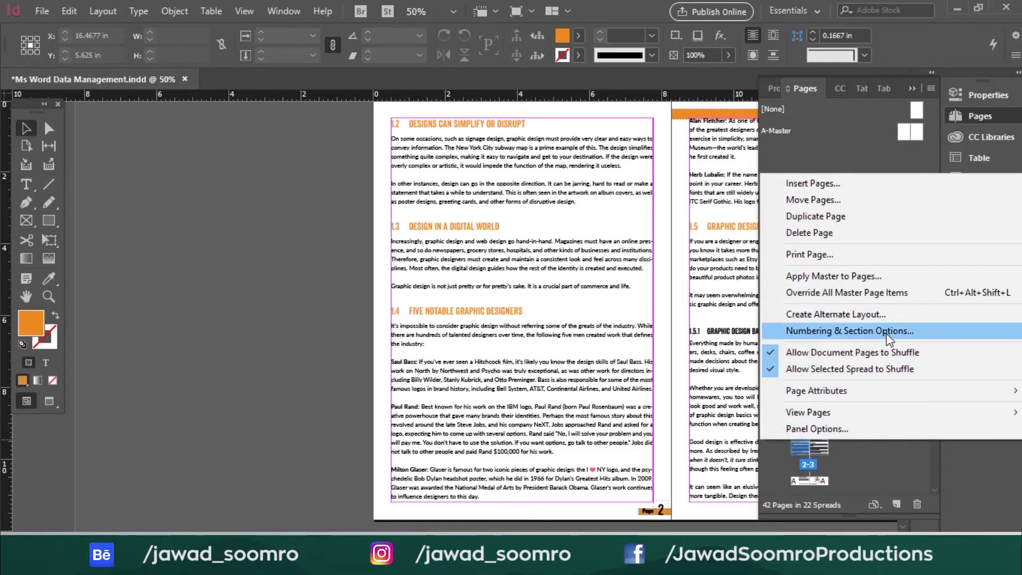
{"action": "left_click", "coordinate": [842, 331]}
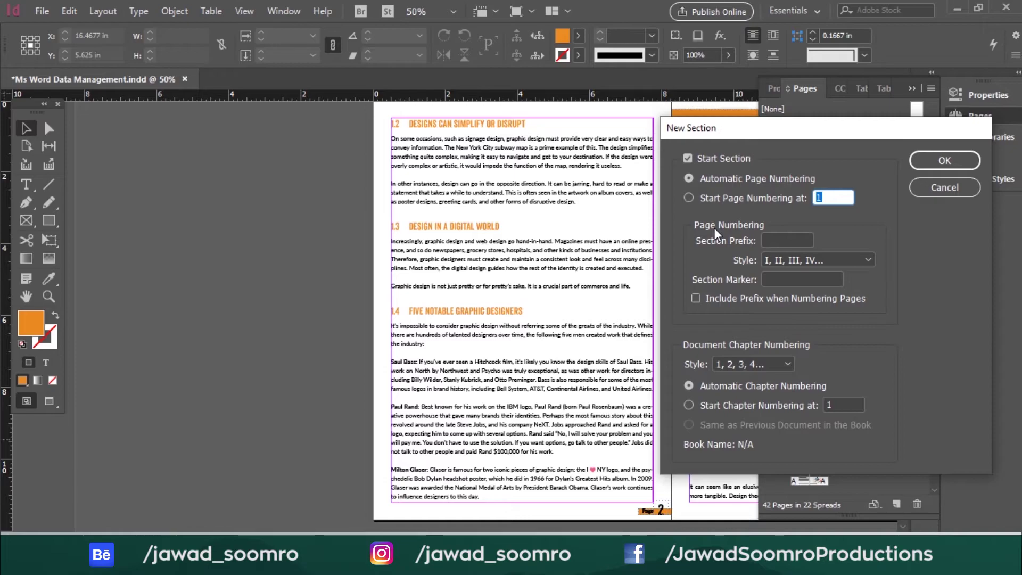
{"action": "left_click", "coordinate": [745, 205]}
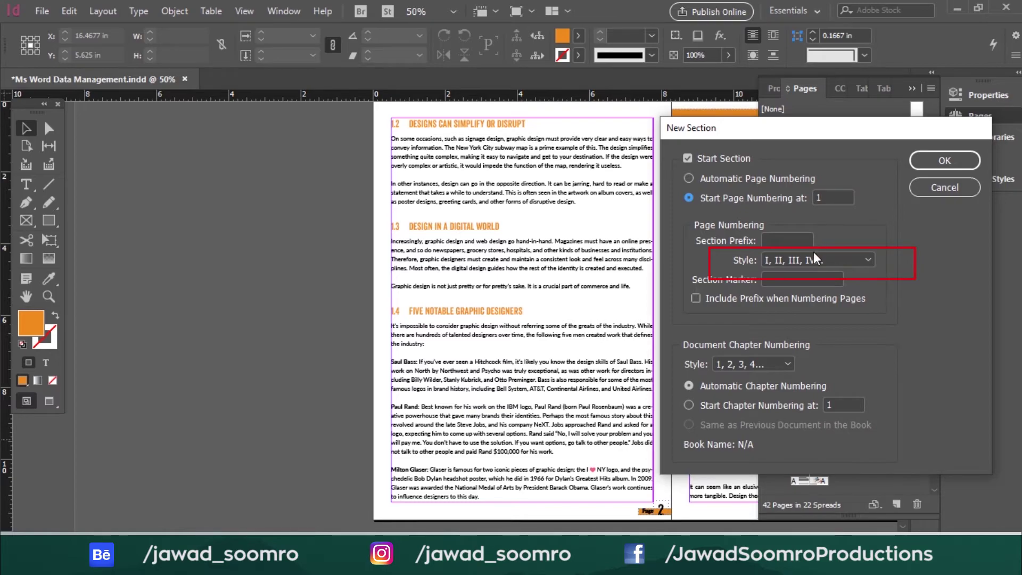